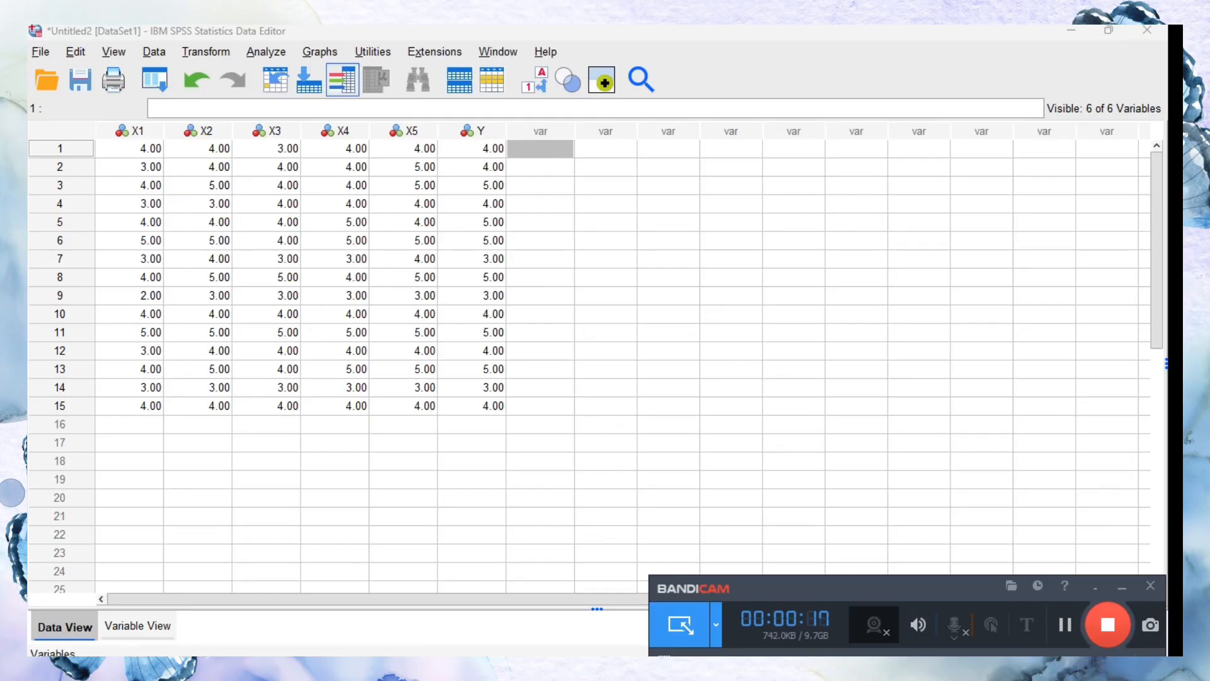
# Step: Start a linear regression with Perilaku Komunikasi Digital [Y] as the dependent variable
pyautogui.click(266, 52)
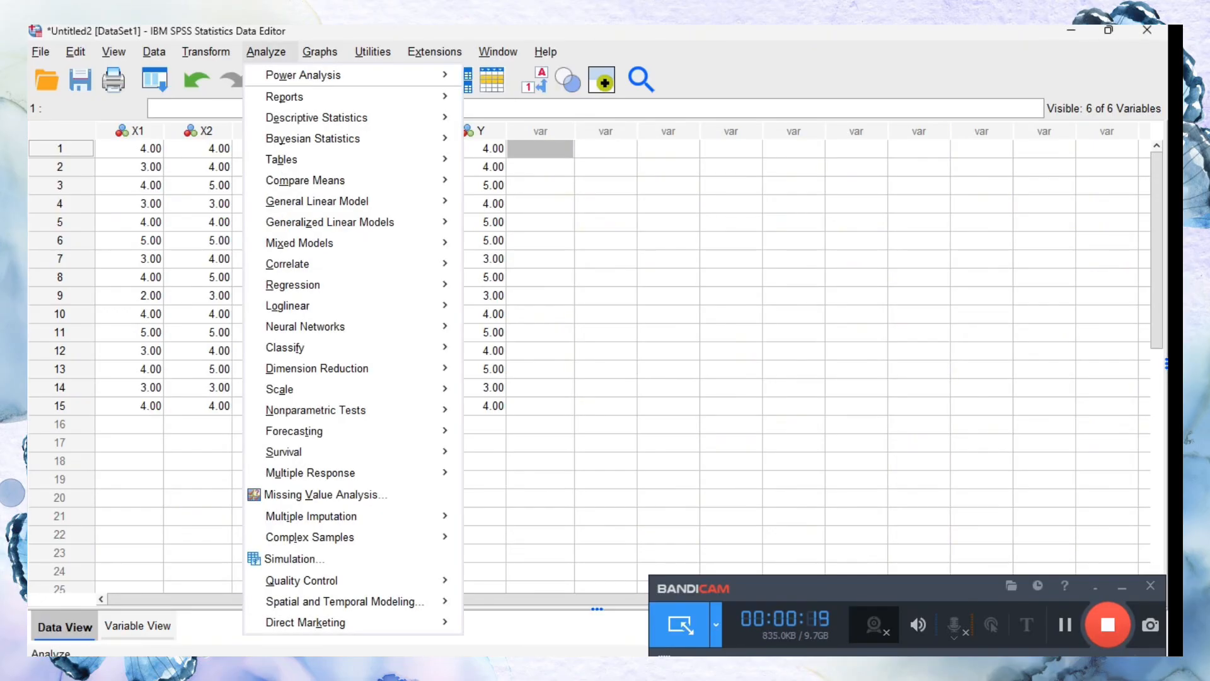
pyautogui.moveTo(293, 284)
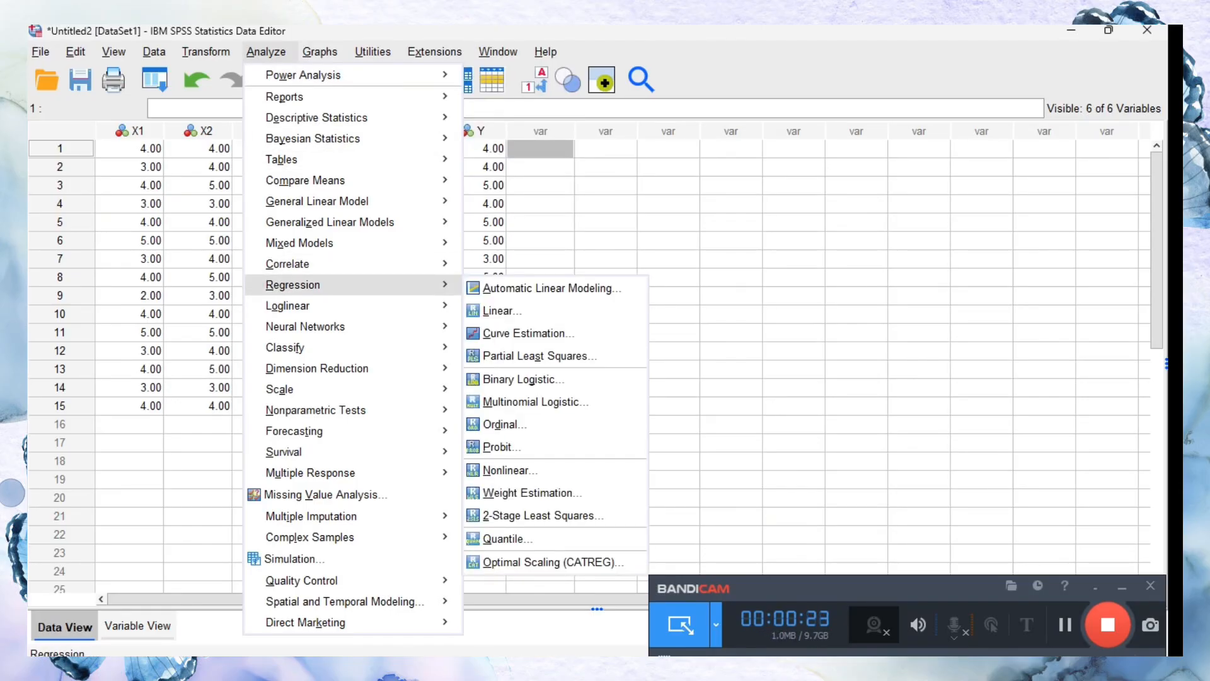
pyautogui.click(501, 311)
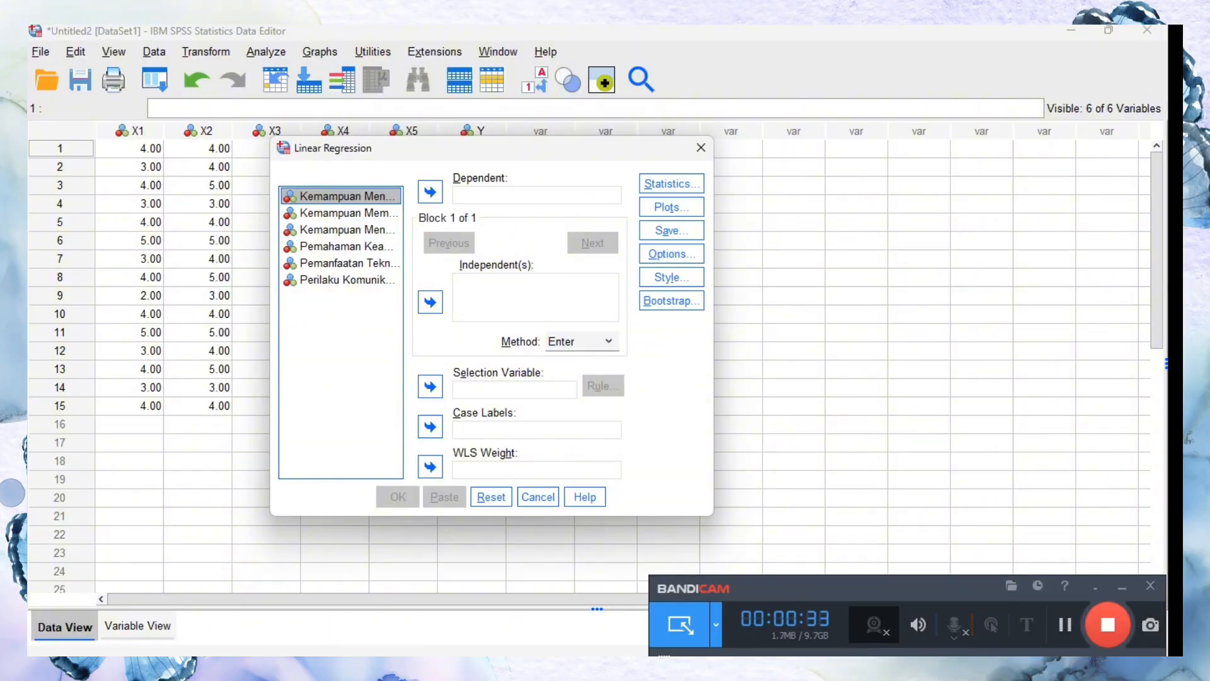
pyautogui.click(347, 280)
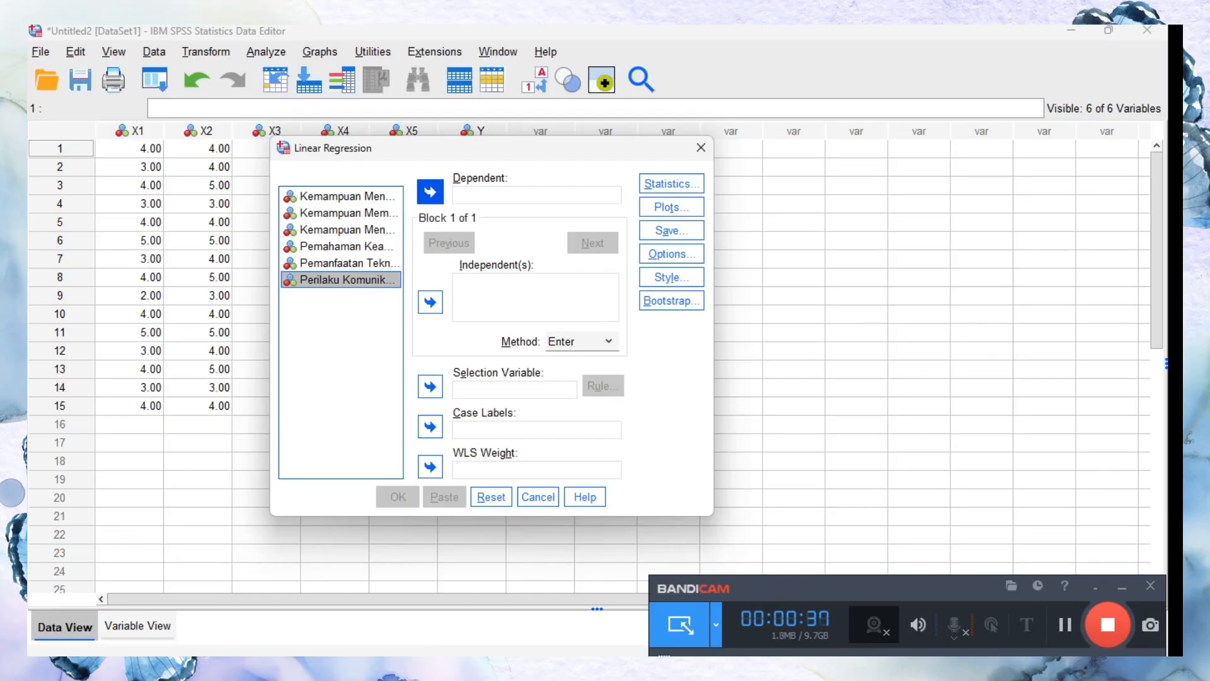
pyautogui.click(429, 191)
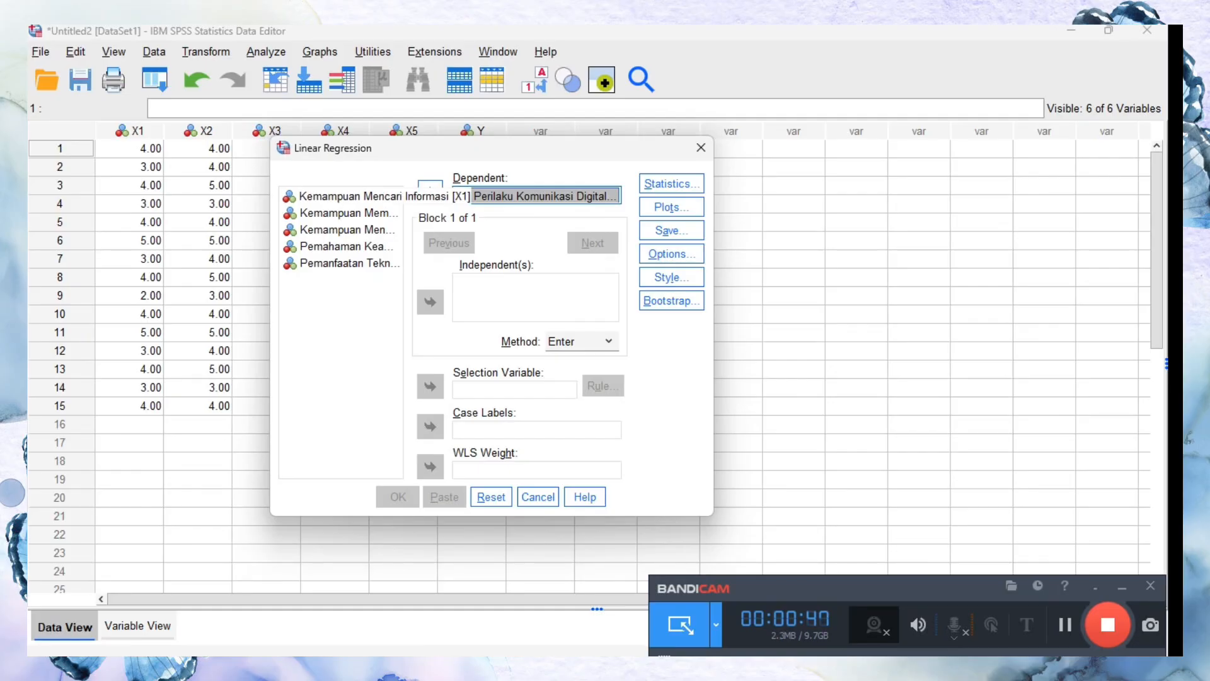
# Step: Add all five predictors, X1 through X5, as the regression's independent variables
pyautogui.click(344, 196)
pyautogui.keyDown('ctrl'); pyautogui.click(343, 213); pyautogui.keyUp('ctrl')
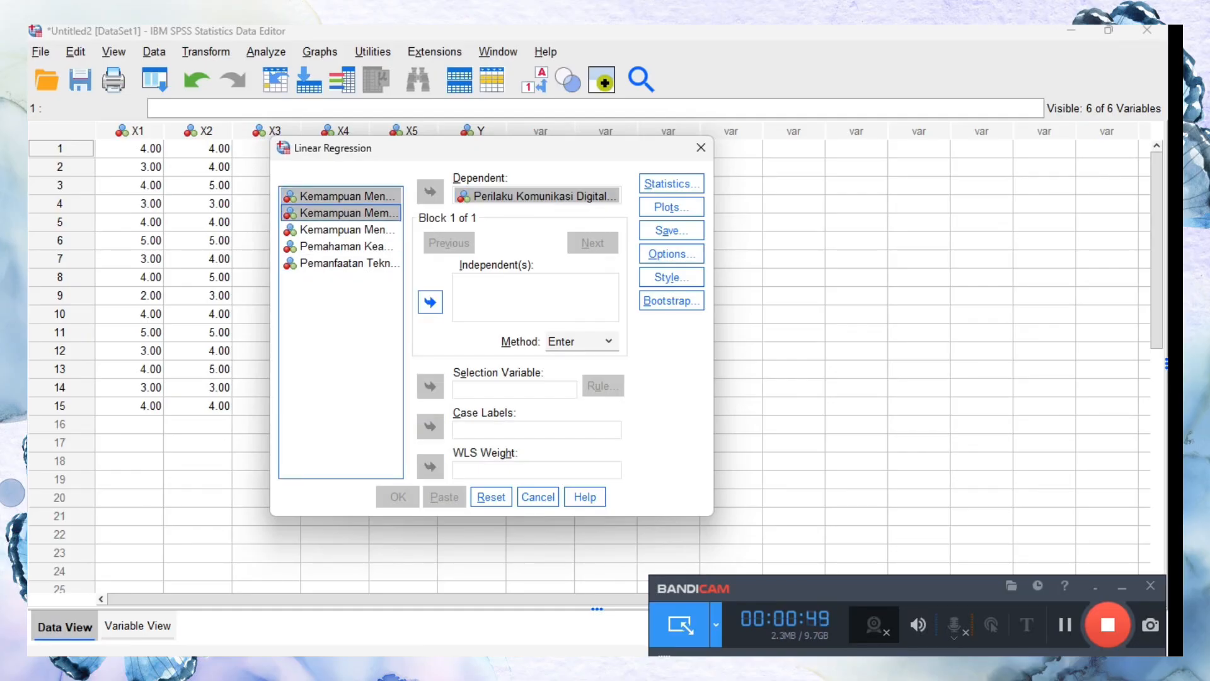
pyautogui.keyDown('ctrl'); pyautogui.click(343, 229); pyautogui.keyUp('ctrl')
pyautogui.keyDown('ctrl'); pyautogui.click(344, 246); pyautogui.keyUp('ctrl')
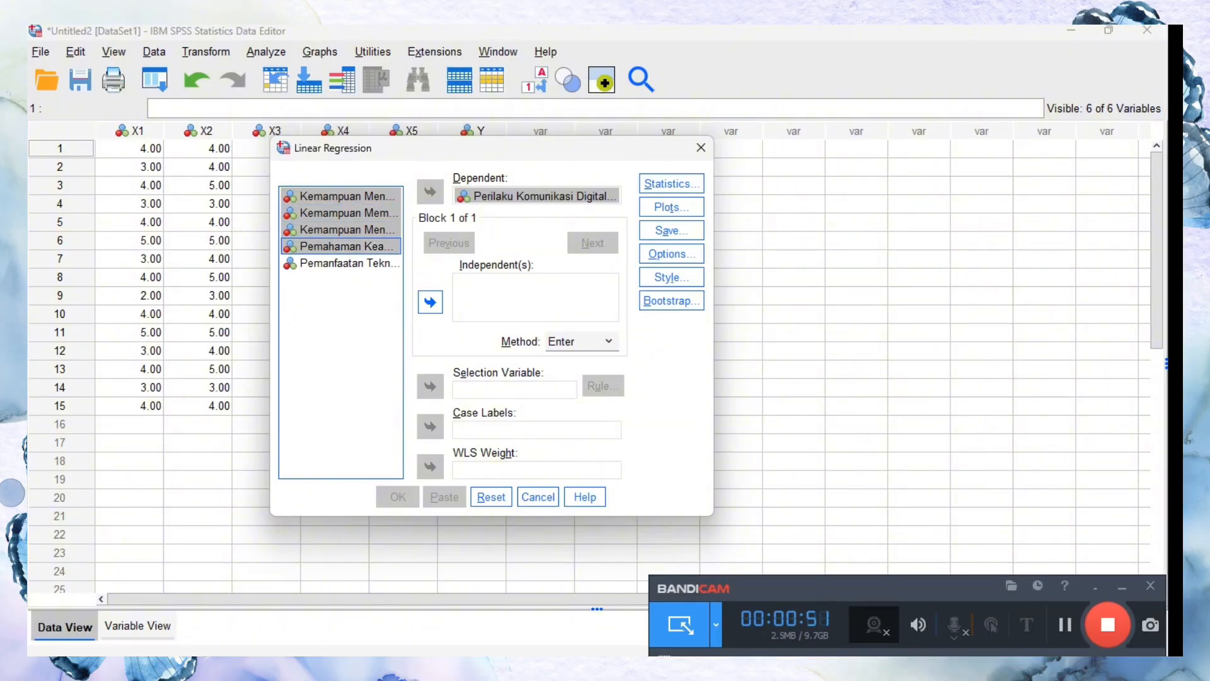
pyautogui.keyDown('ctrl'); pyautogui.click(344, 263); pyautogui.keyUp('ctrl')
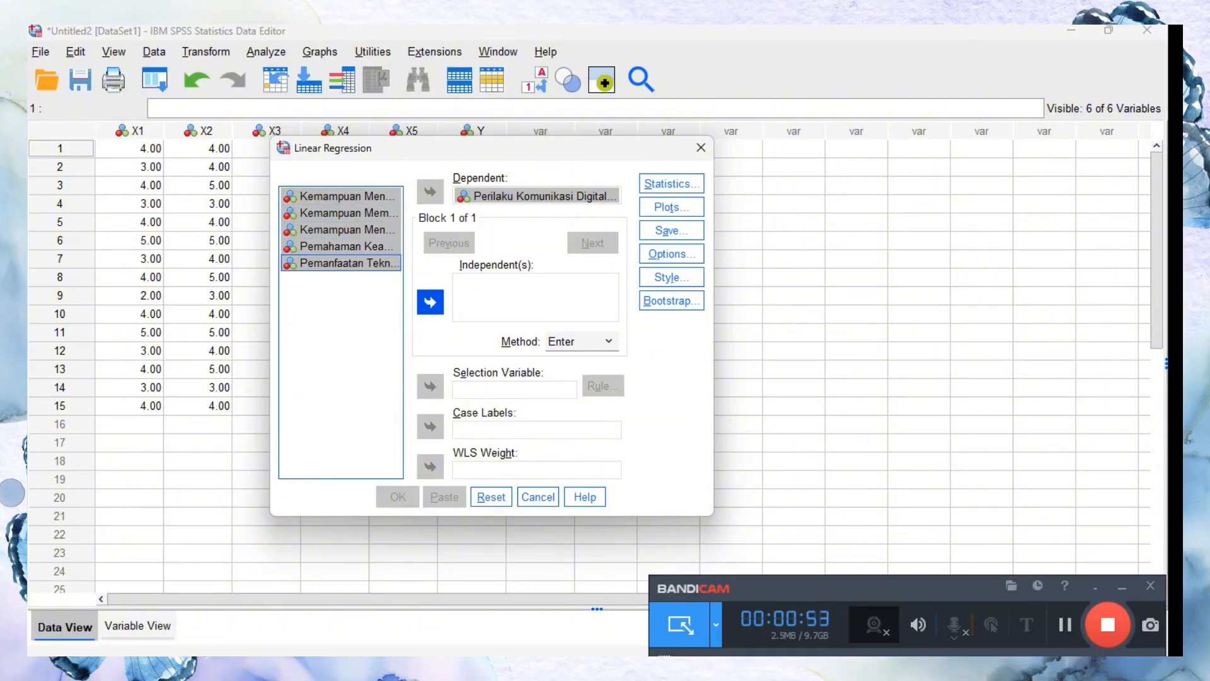
pyautogui.click(430, 302)
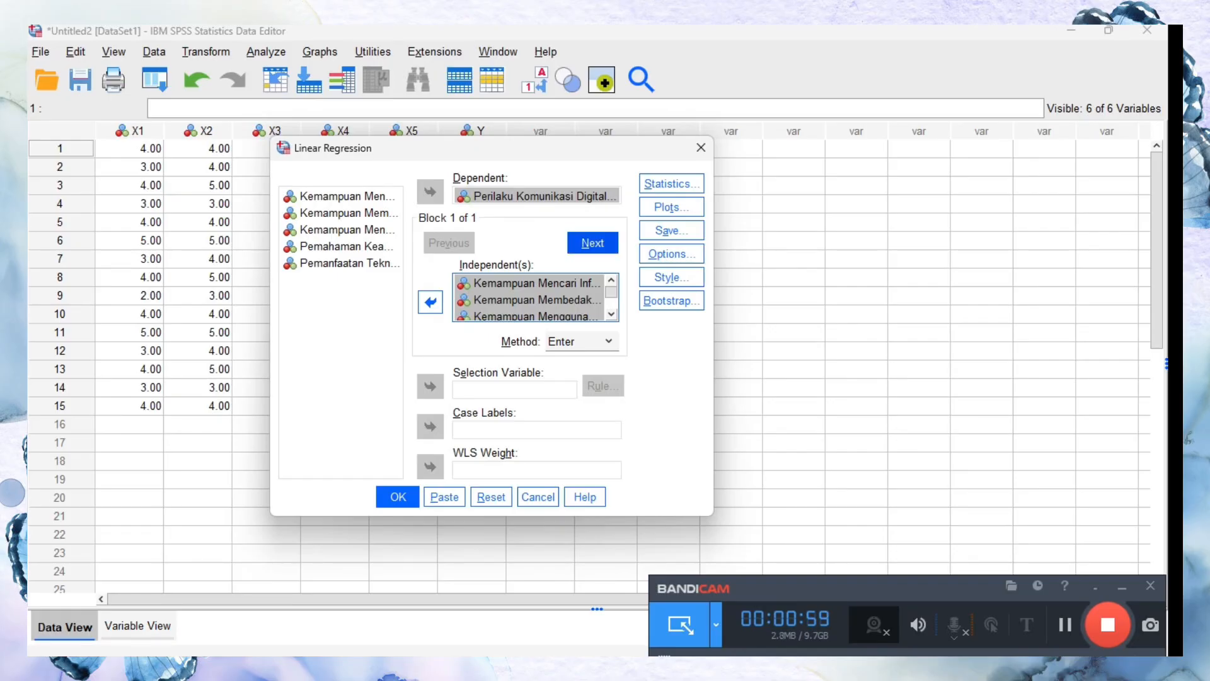
# Step: Enable saving of unstandardized residuals, run the regression, and return to the dataset
pyautogui.click(671, 230)
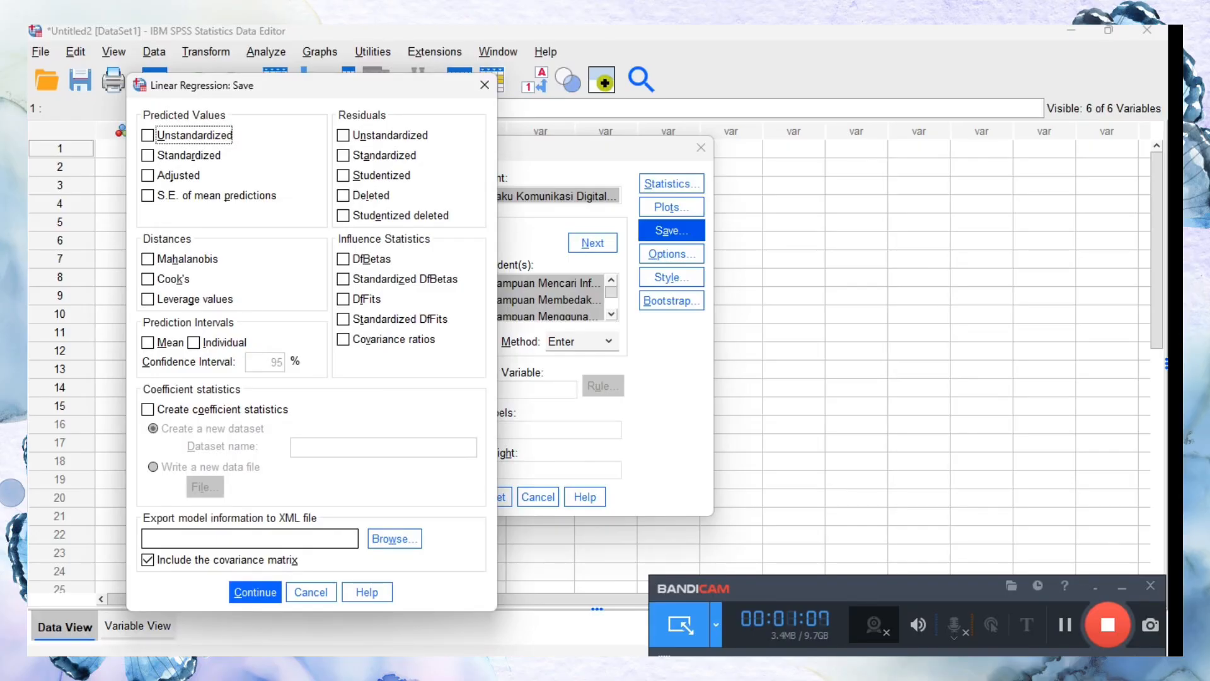
pyautogui.click(343, 136)
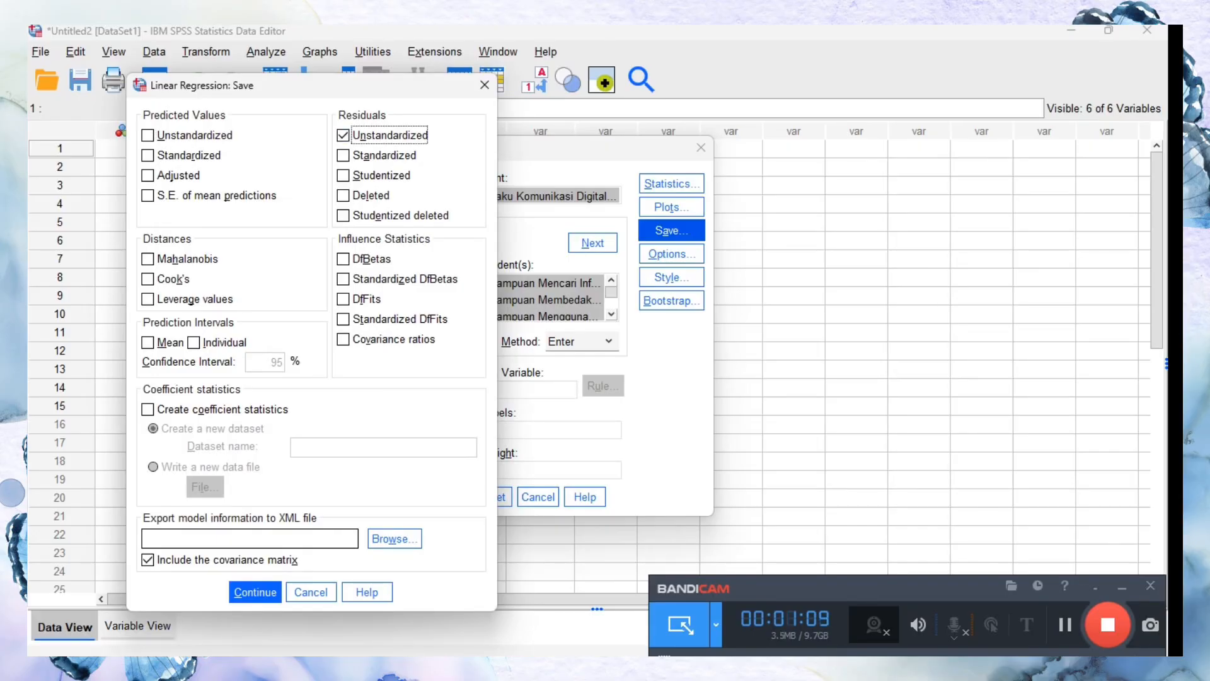
pyautogui.click(255, 591)
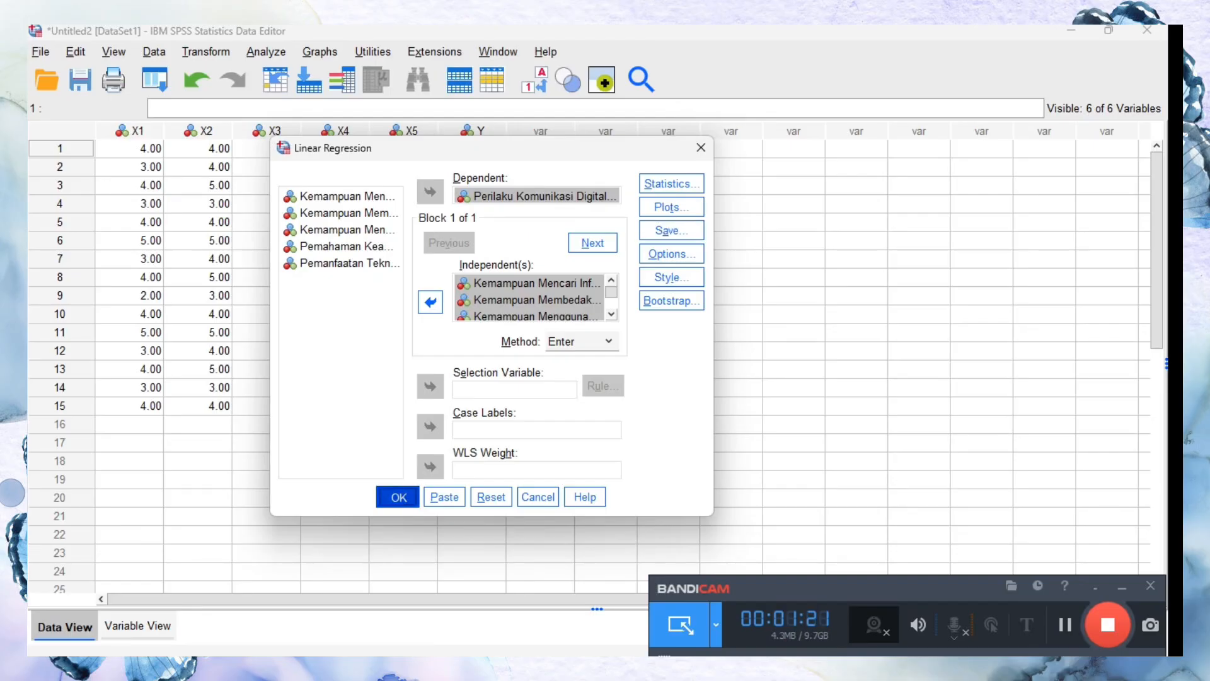
pyautogui.click(398, 497)
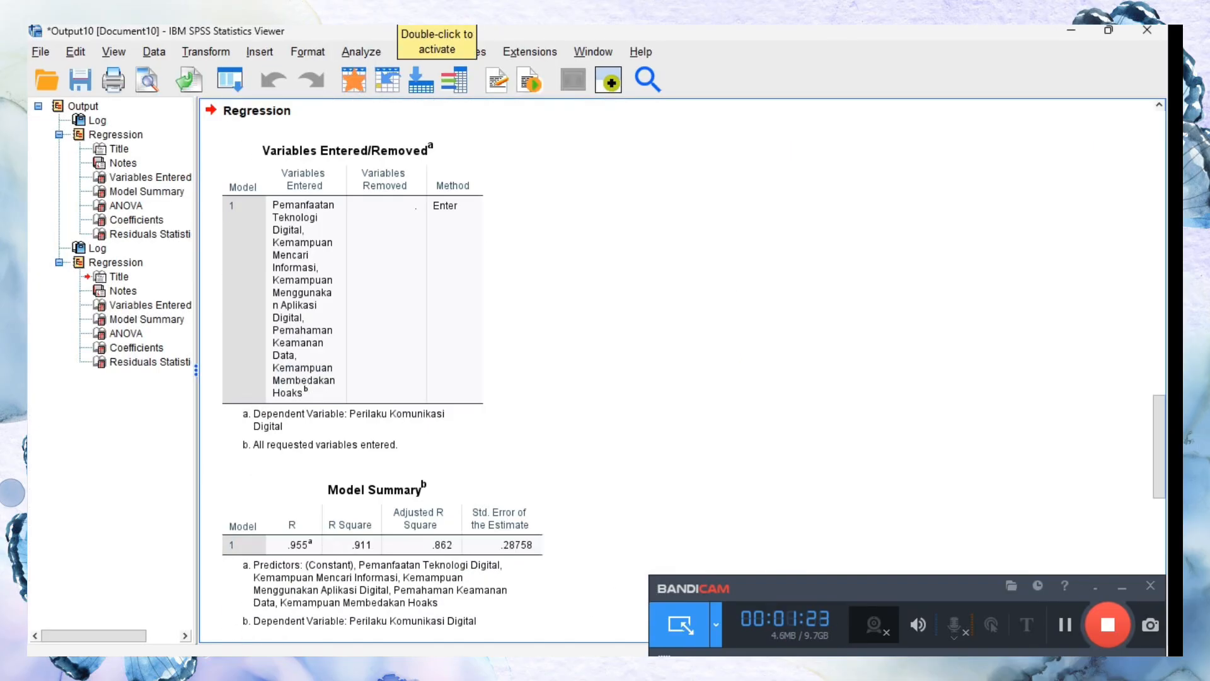
pyautogui.hotkey('alt', 'Tab')
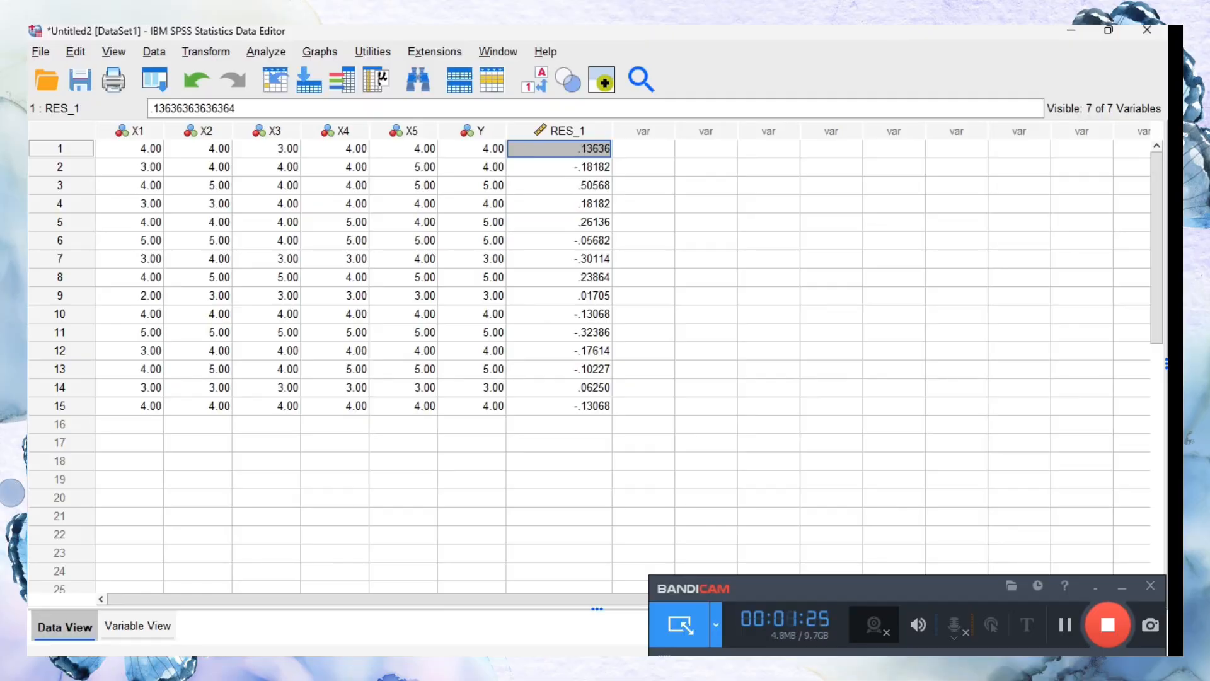
# Step: Start a Compute Variable transformation and name the target variable ABS_RES
pyautogui.click(559, 131)
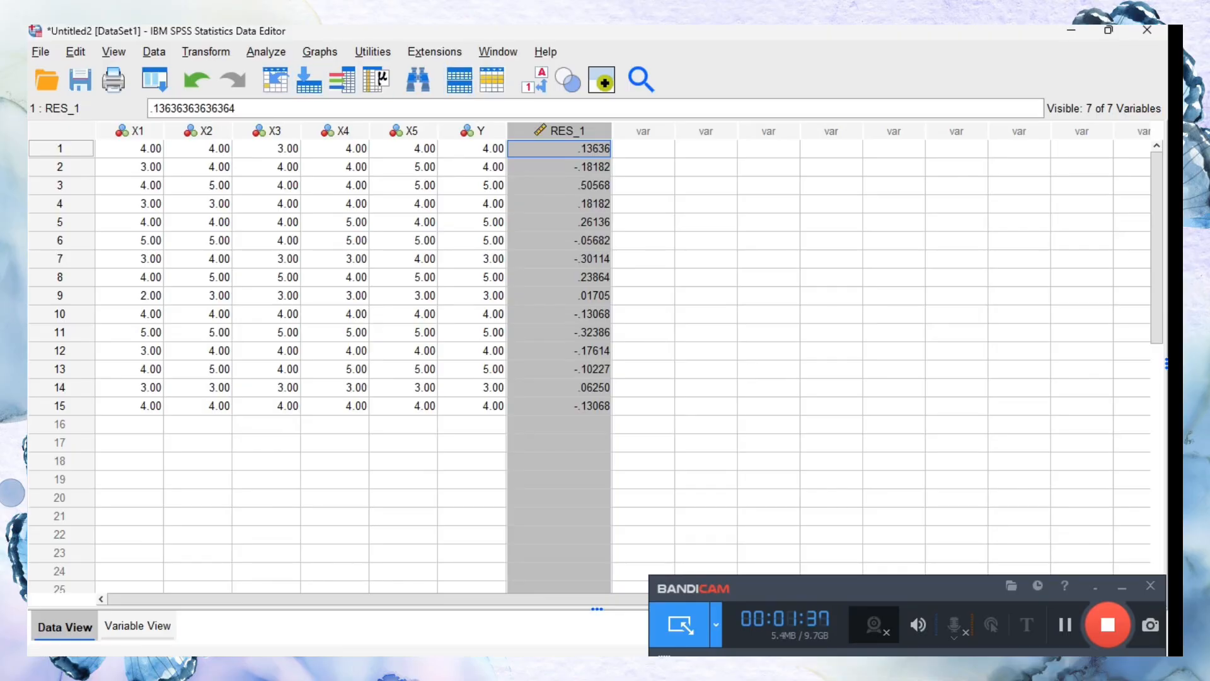
pyautogui.click(206, 52)
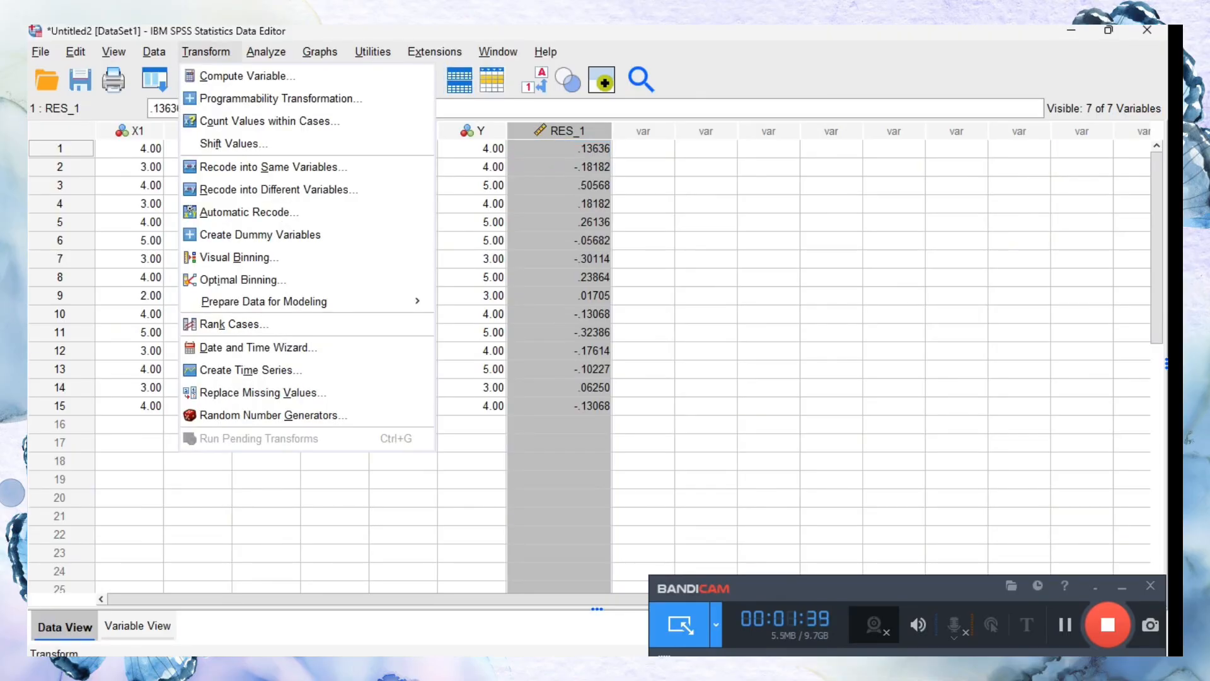
pyautogui.click(247, 76)
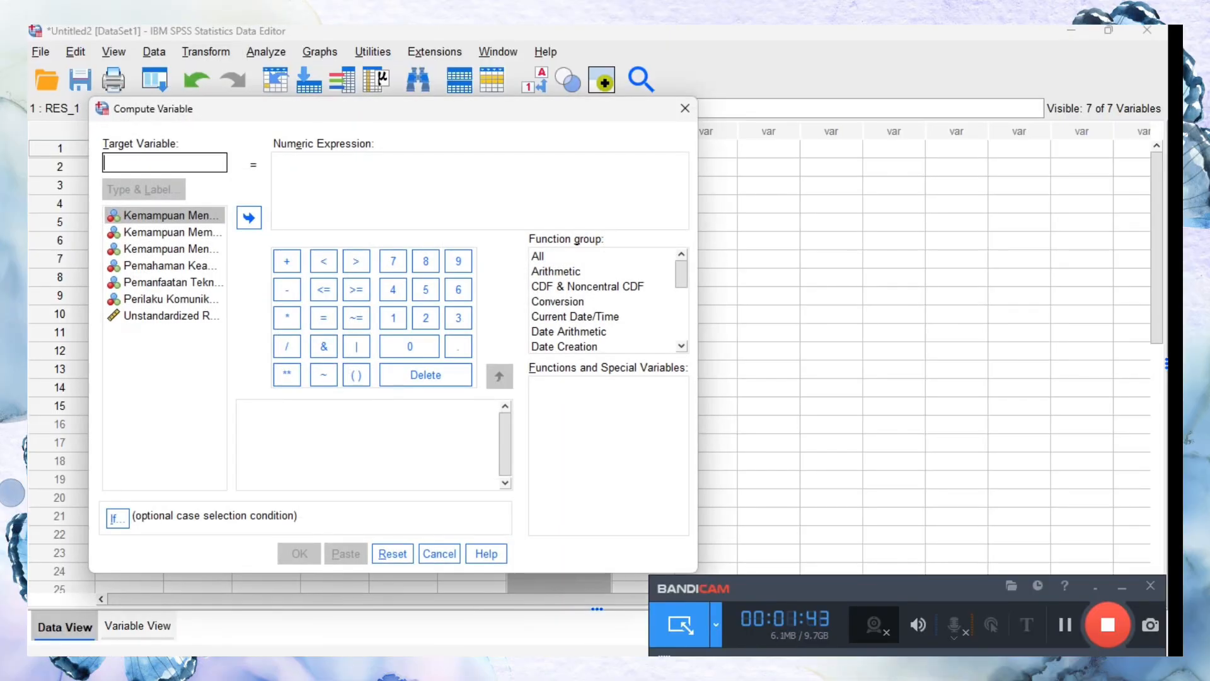
pyautogui.write('abs')
pyautogui.press('BackSpace')
pyautogui.press('BackSpace')
pyautogui.write('BS')
pyautogui.press('BackSpace')
pyautogui.press('BackSpace')
pyautogui.press('BackSpace')
pyautogui.press('BackSpace')
pyautogui.write('ABS_')
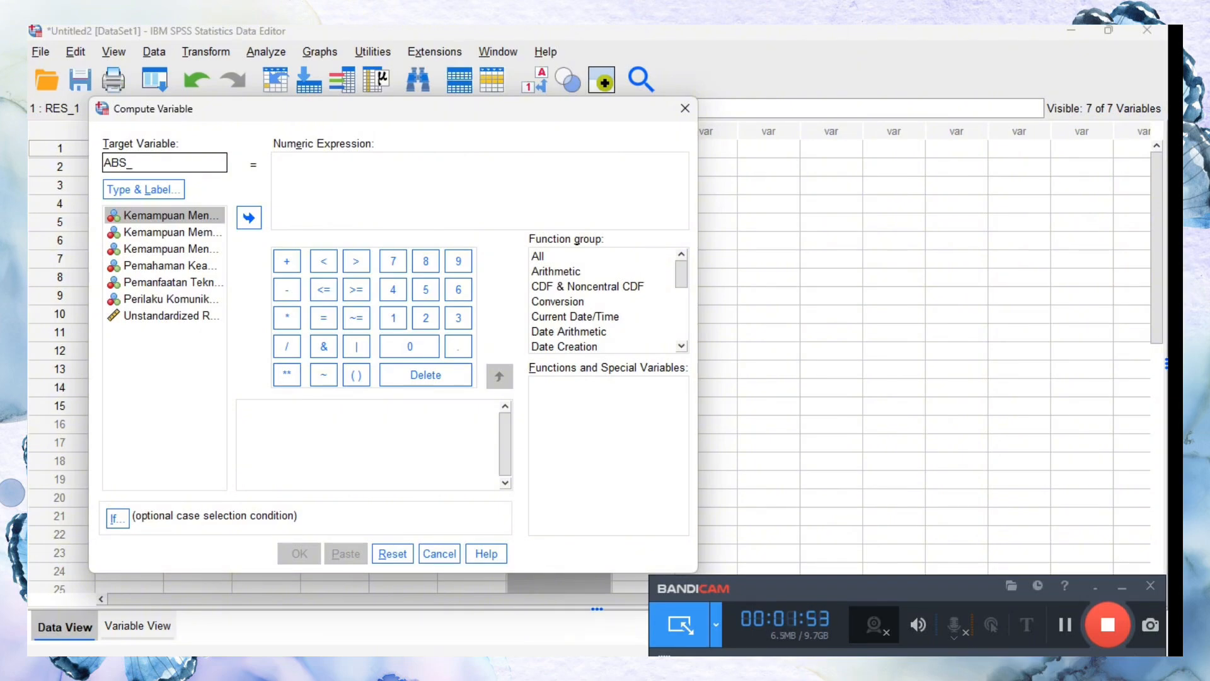
pyautogui.write('RES')
# Step: Compute the target variable with the expression ABS(RES_1) and return to the dataset
pyautogui.click(441, 189)
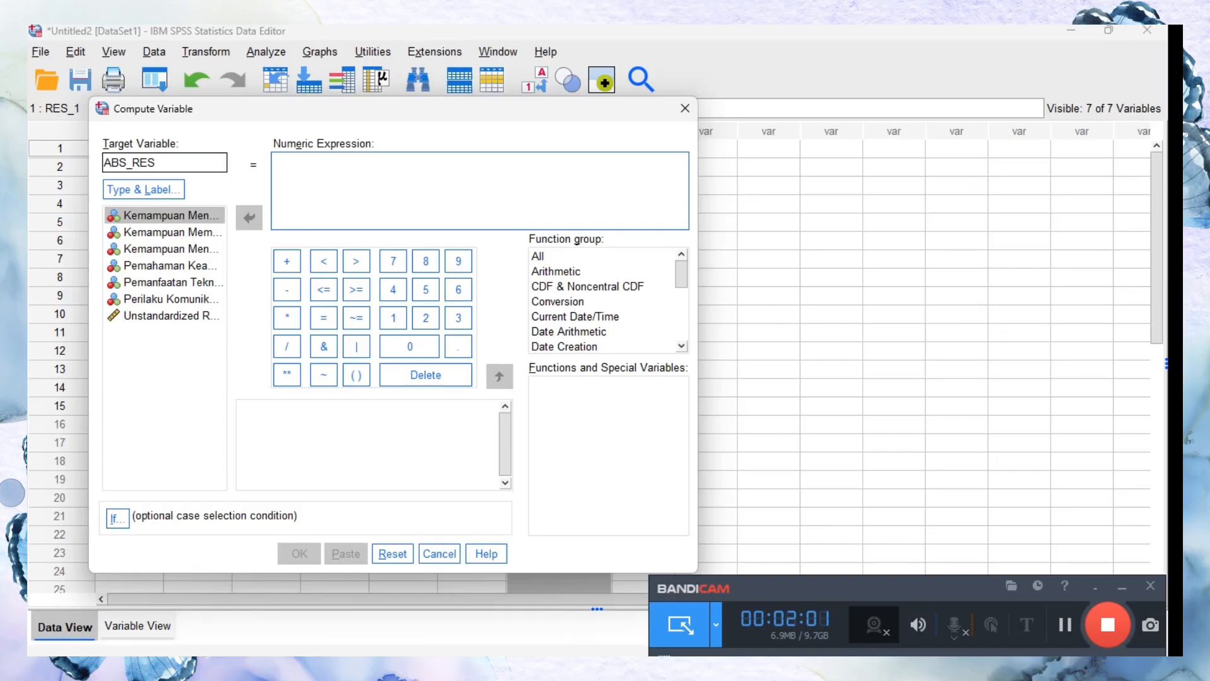
pyautogui.write('ABS')
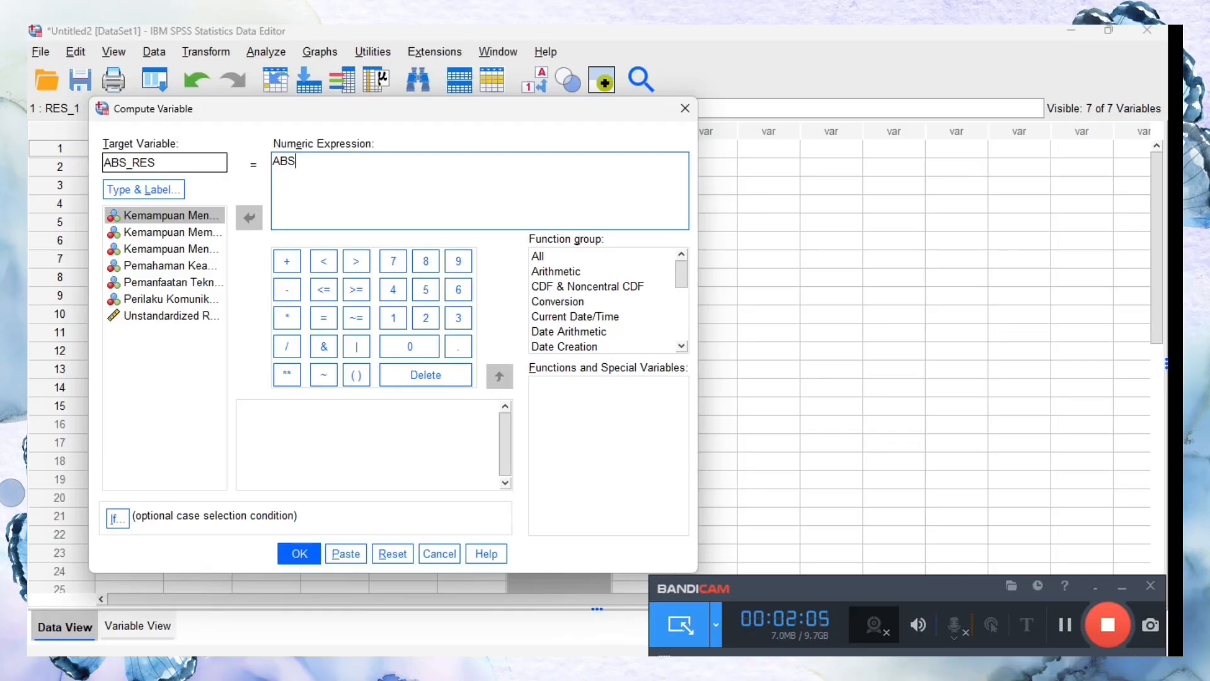
pyautogui.click(356, 375)
pyautogui.click(165, 315)
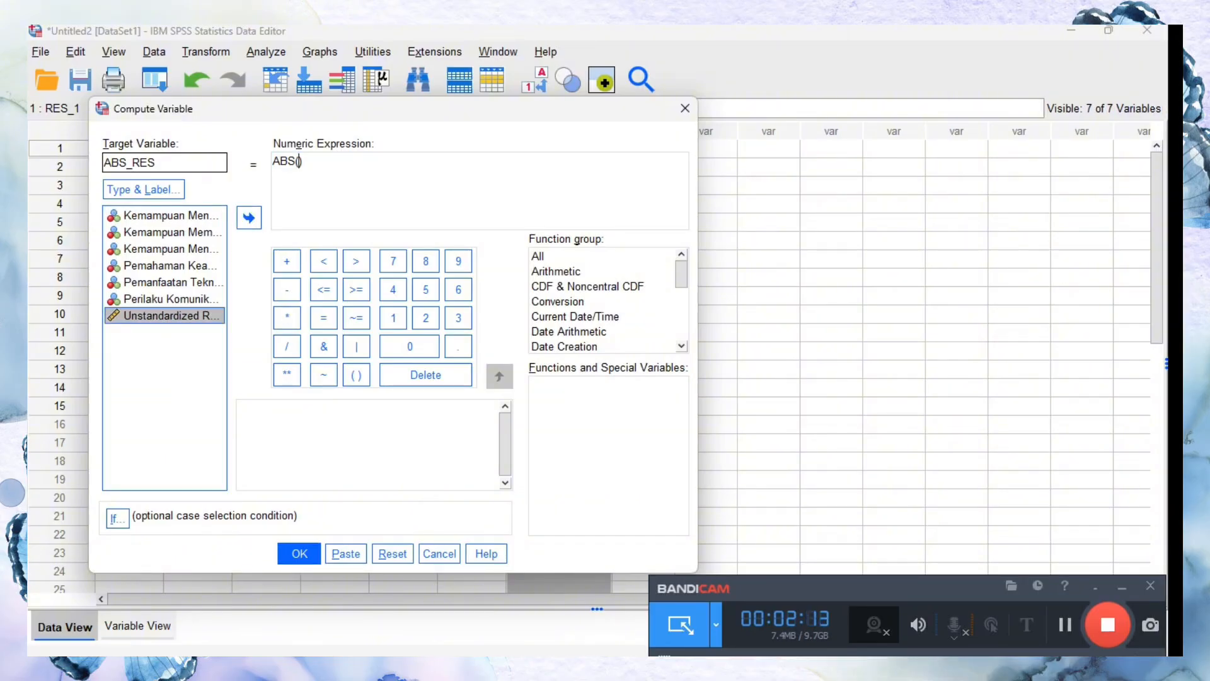
pyautogui.click(249, 217)
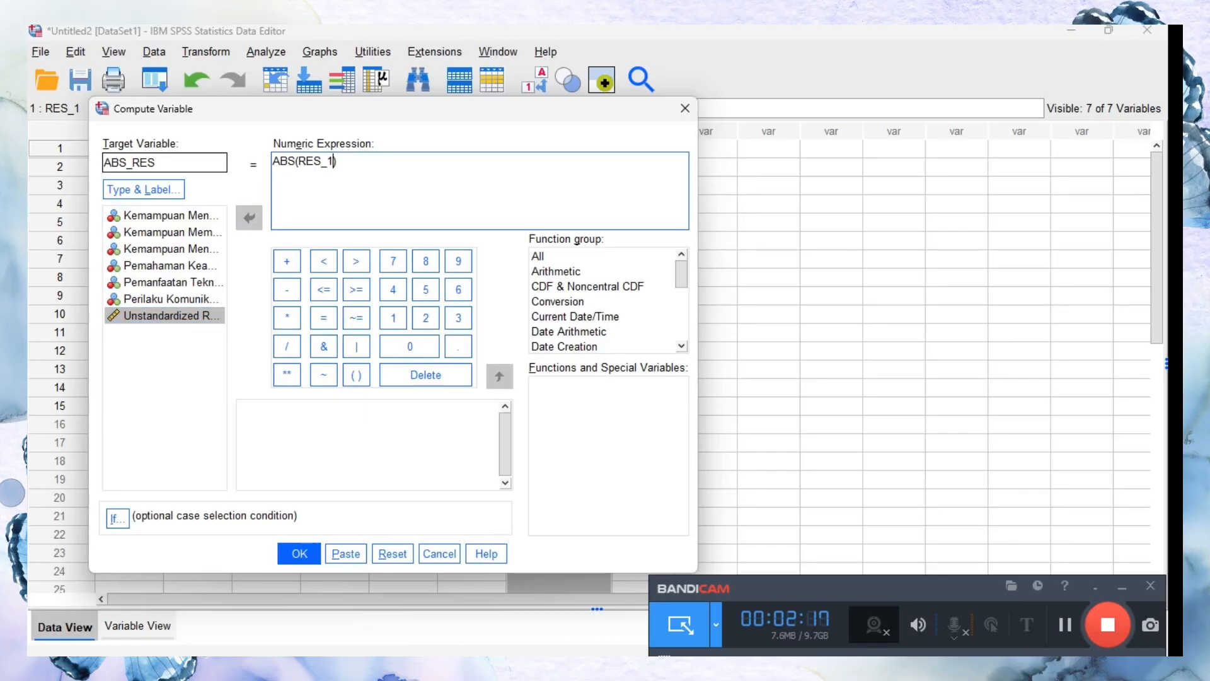
pyautogui.click(300, 553)
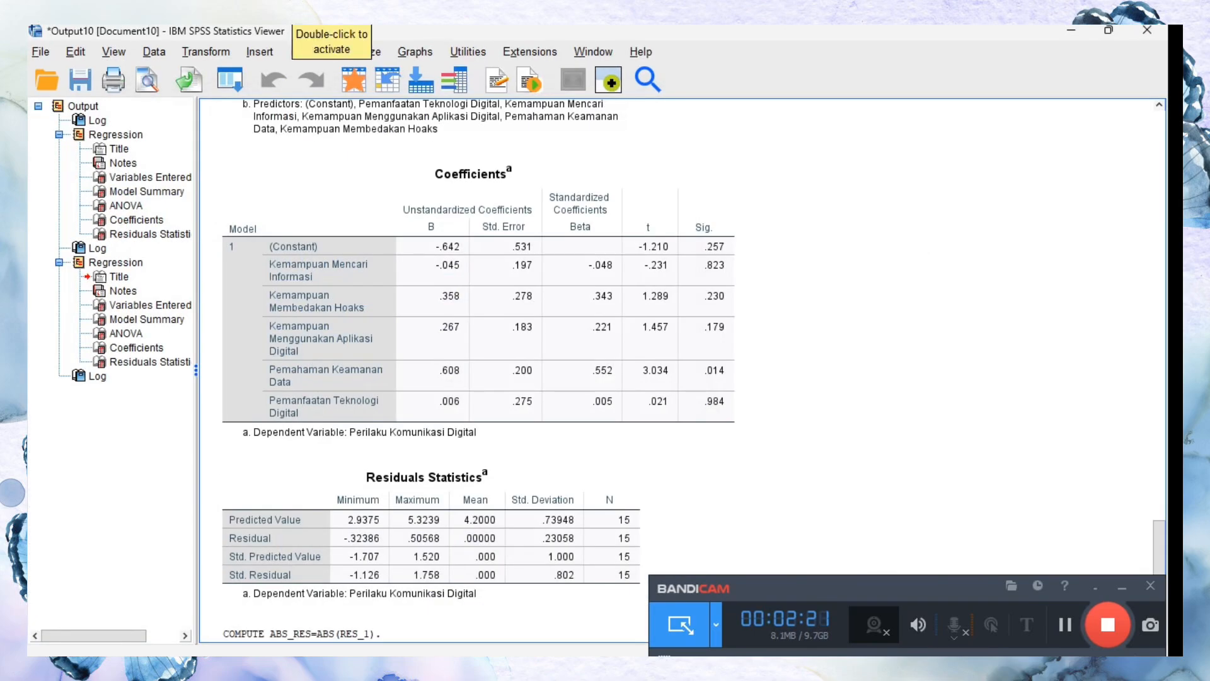
pyautogui.hotkey('alt', 'Tab')
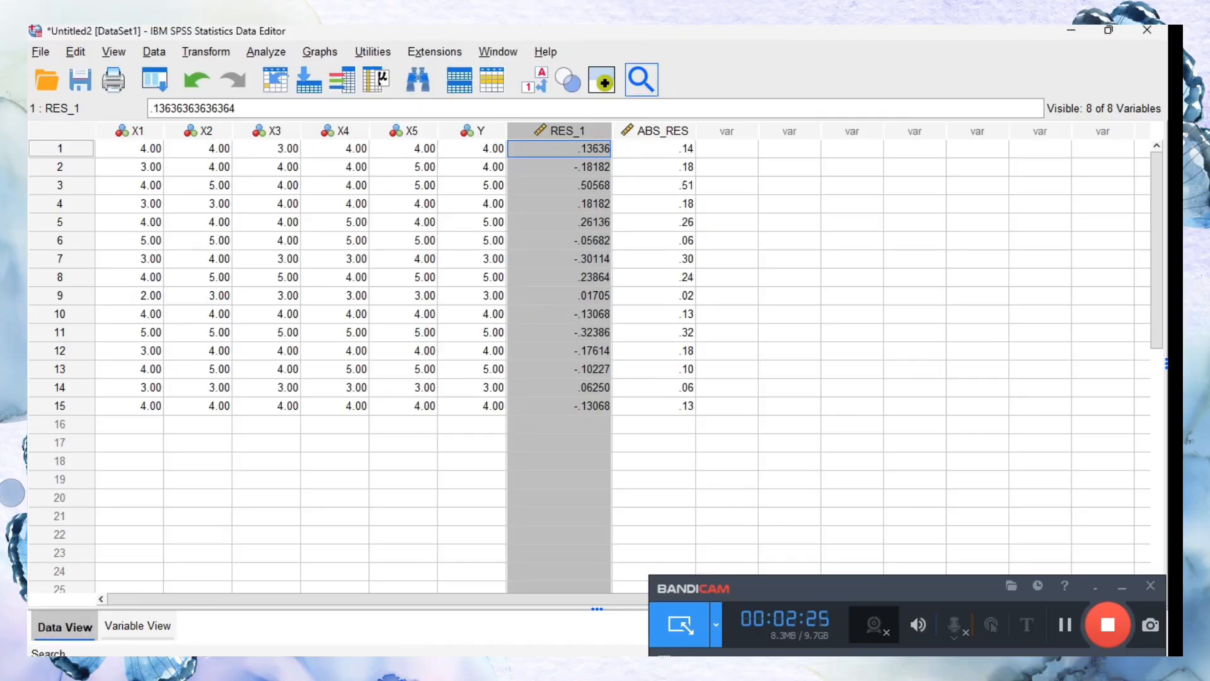
# Step: Reopen the linear regression setup and replace the dependent variable Perilaku Komunikasi Digital with ABS_RES, keeping the same predictors
pyautogui.click(656, 131)
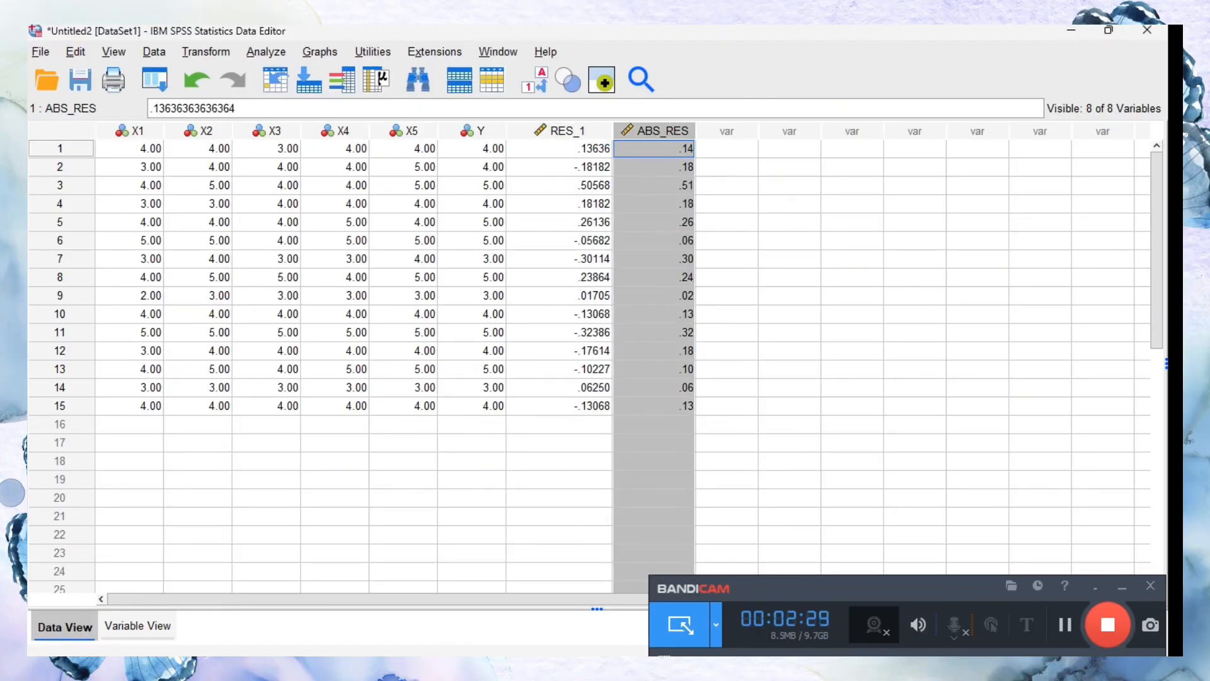
pyautogui.click(266, 51)
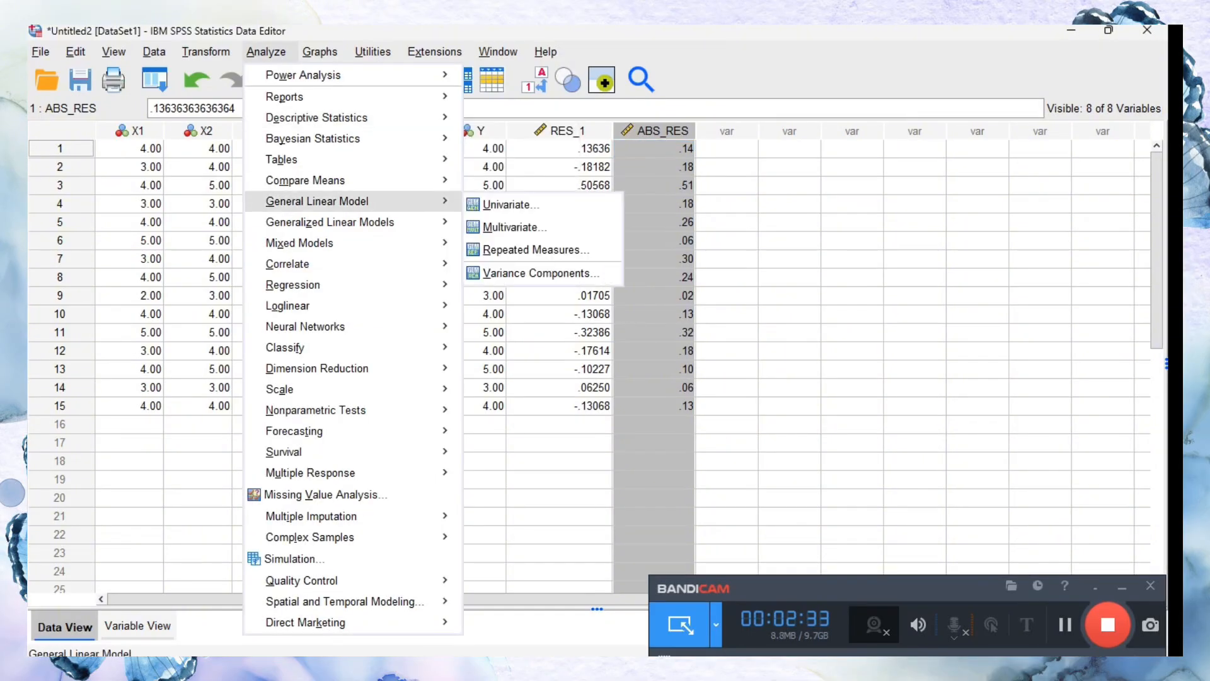
pyautogui.moveTo(293, 285)
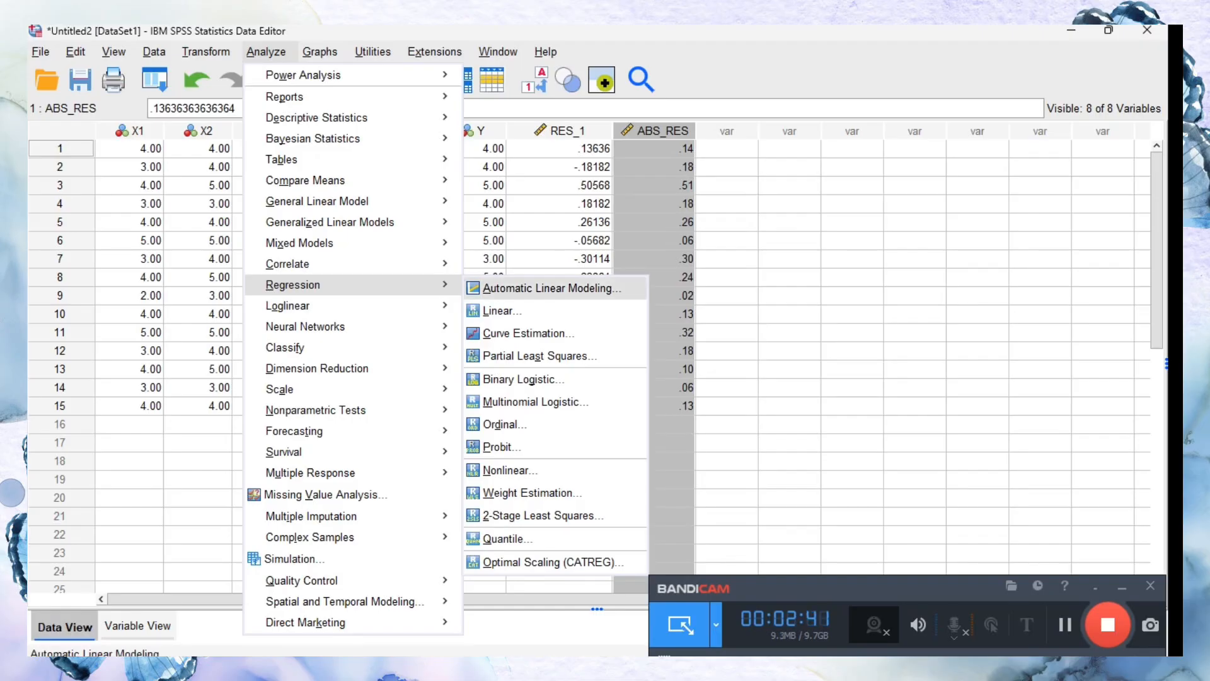
pyautogui.click(501, 310)
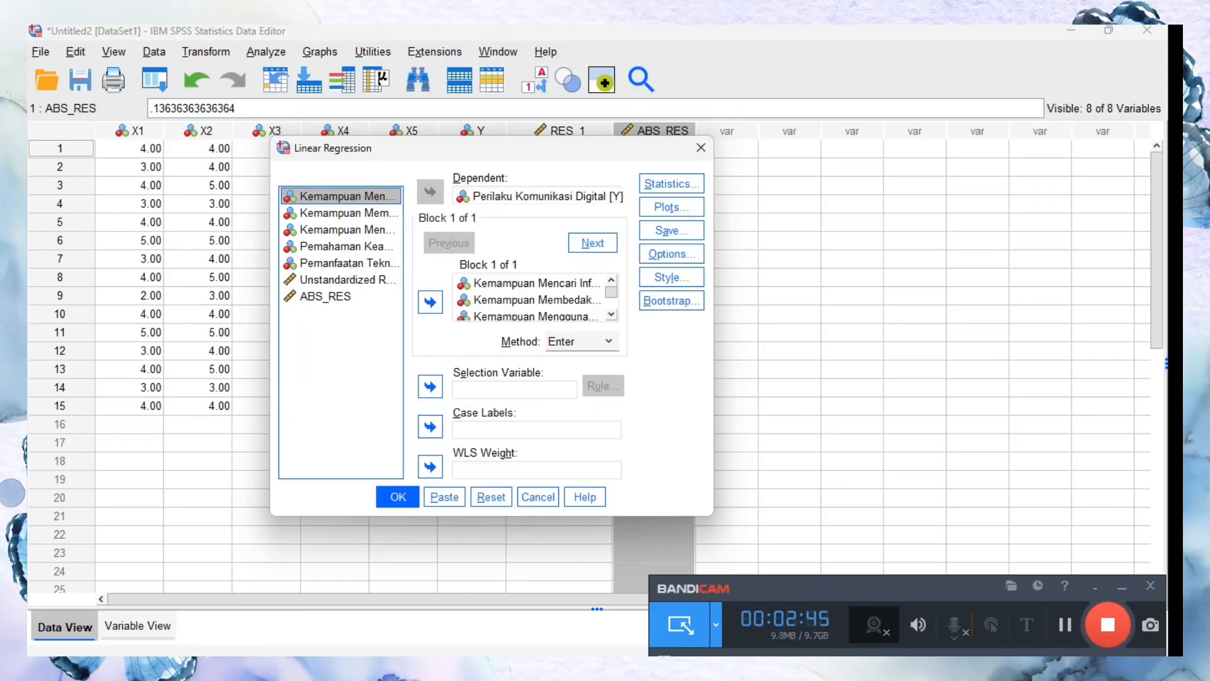
pyautogui.click(537, 196)
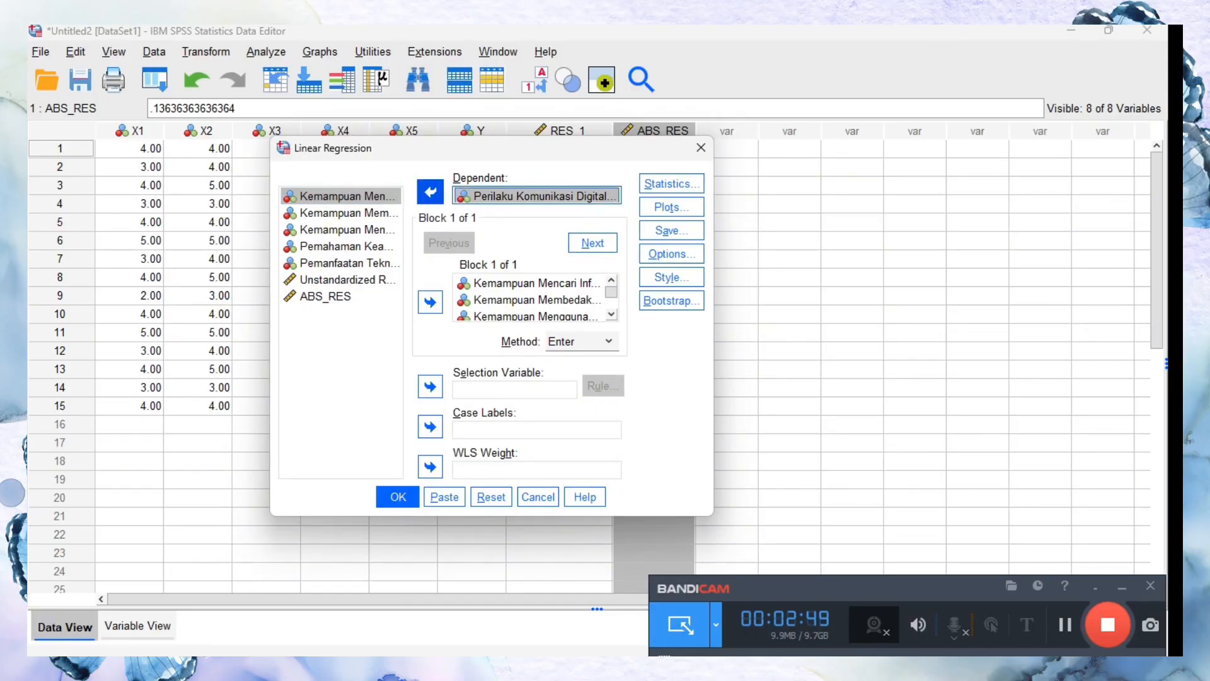
pyautogui.click(431, 192)
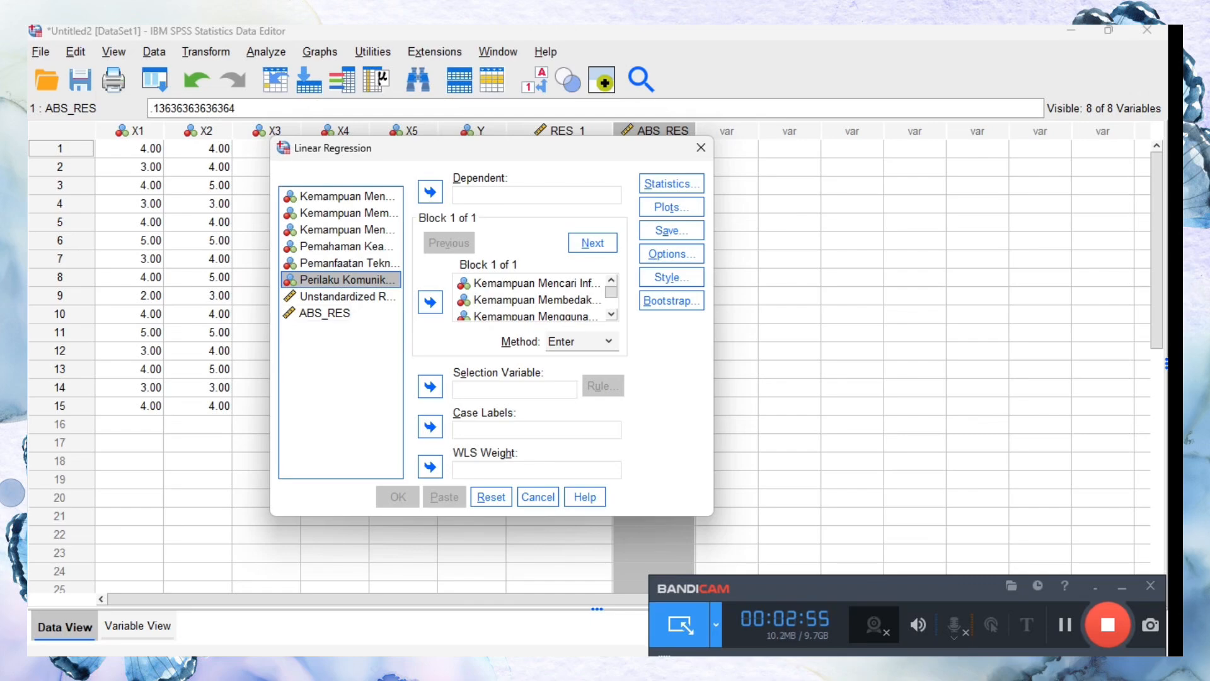
pyautogui.click(341, 313)
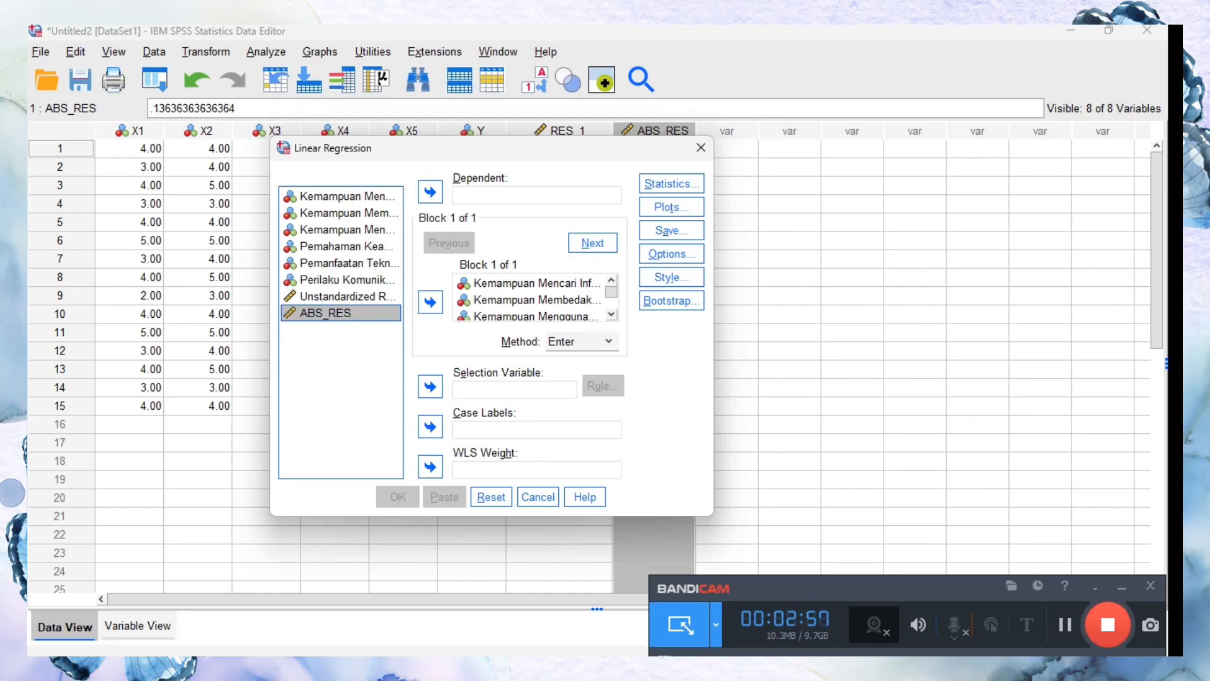
pyautogui.click(431, 191)
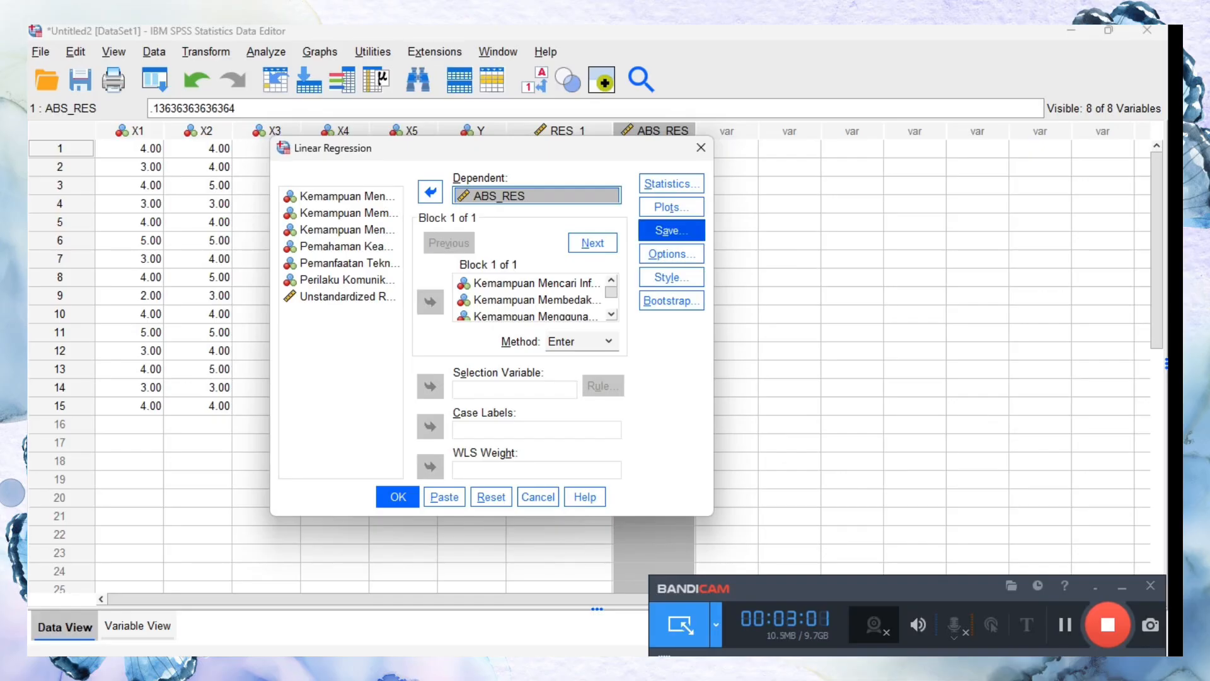
# Step: Turn off saving of unstandardized residuals and run the regression on ABS_RES
pyautogui.click(672, 230)
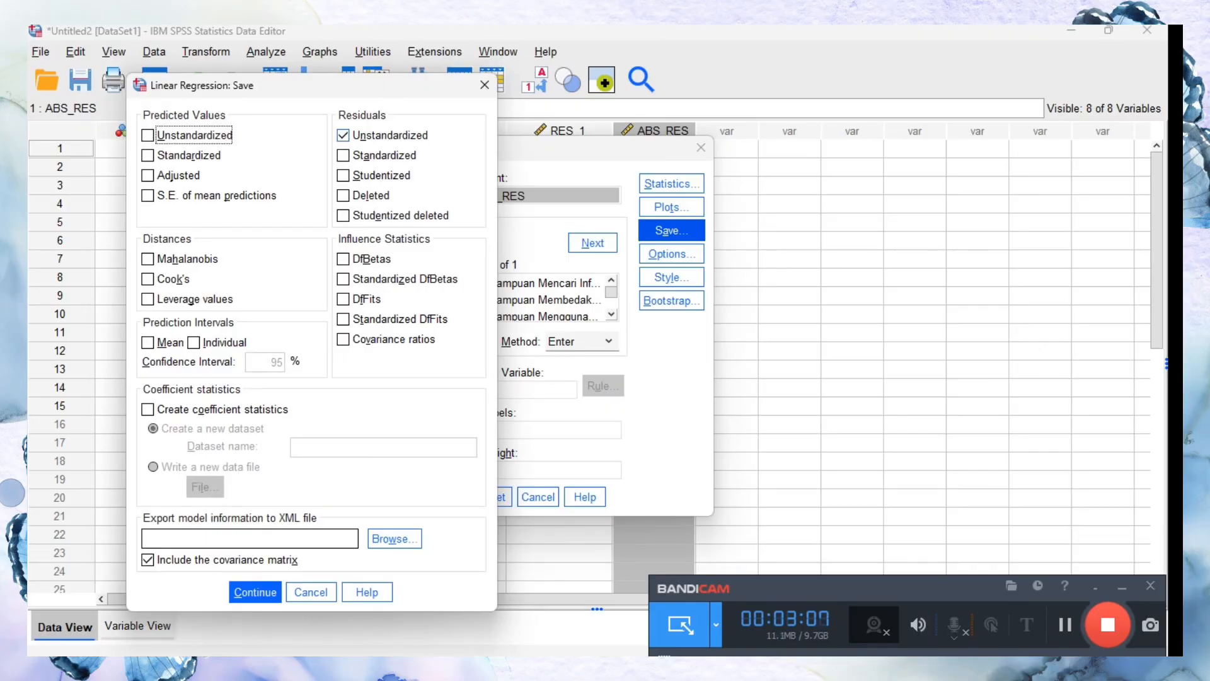
pyautogui.click(342, 136)
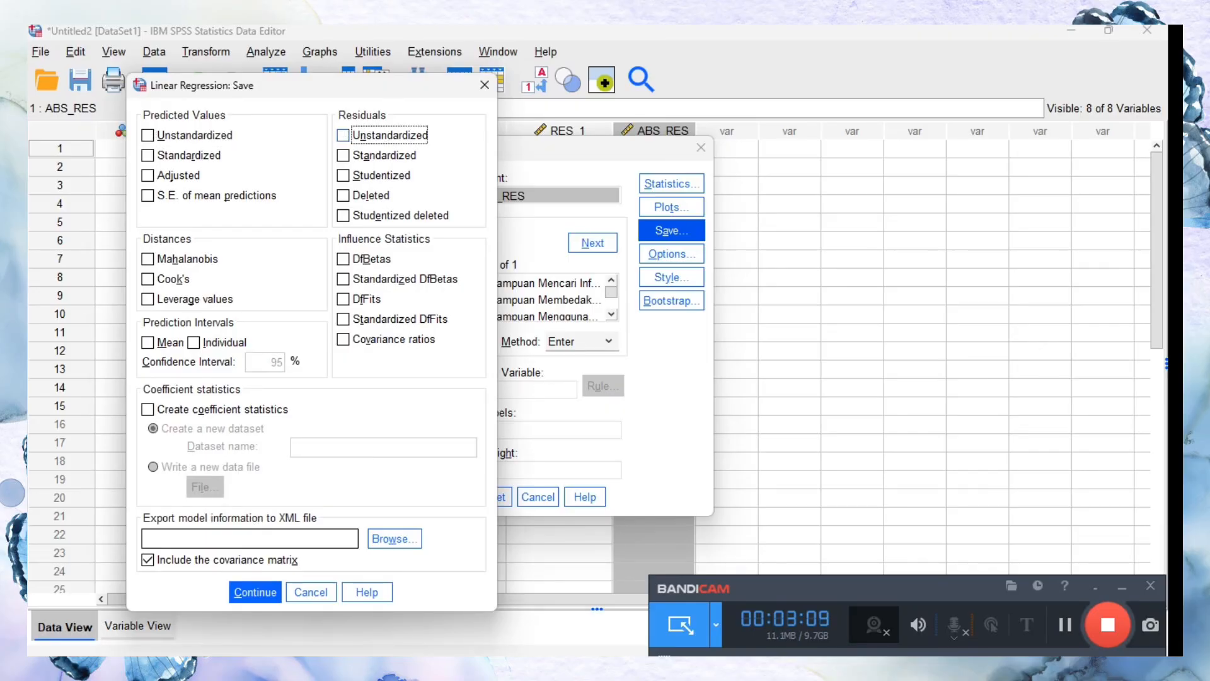
pyautogui.press('Return')
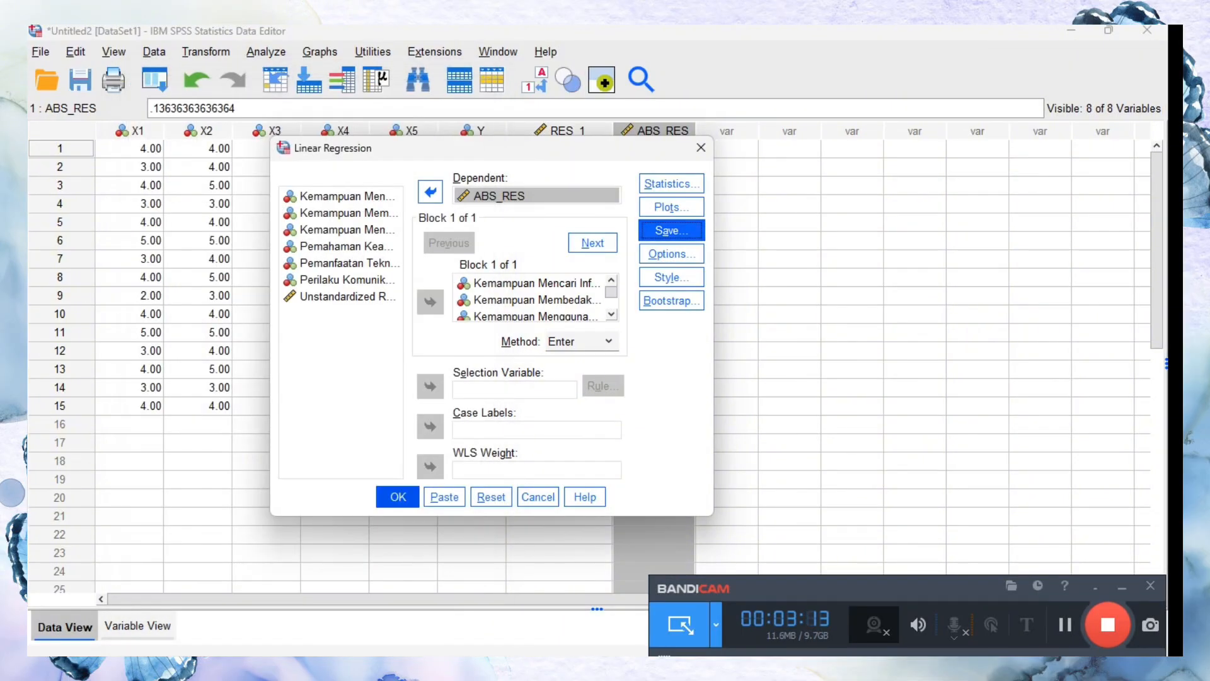
pyautogui.press('Return')
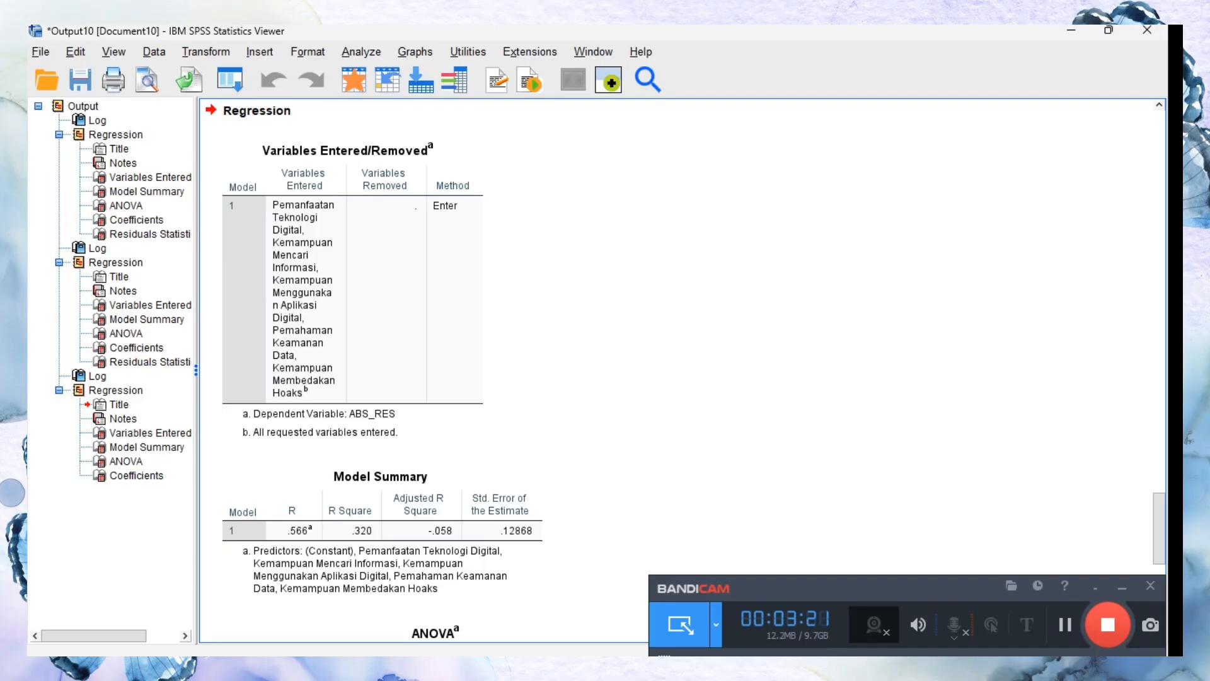
# Step: Examine the Sig. values in the Coefficients table of the ABS_RES regression
pyautogui.moveTo(1159, 528); pyautogui.dragTo(1159, 595)
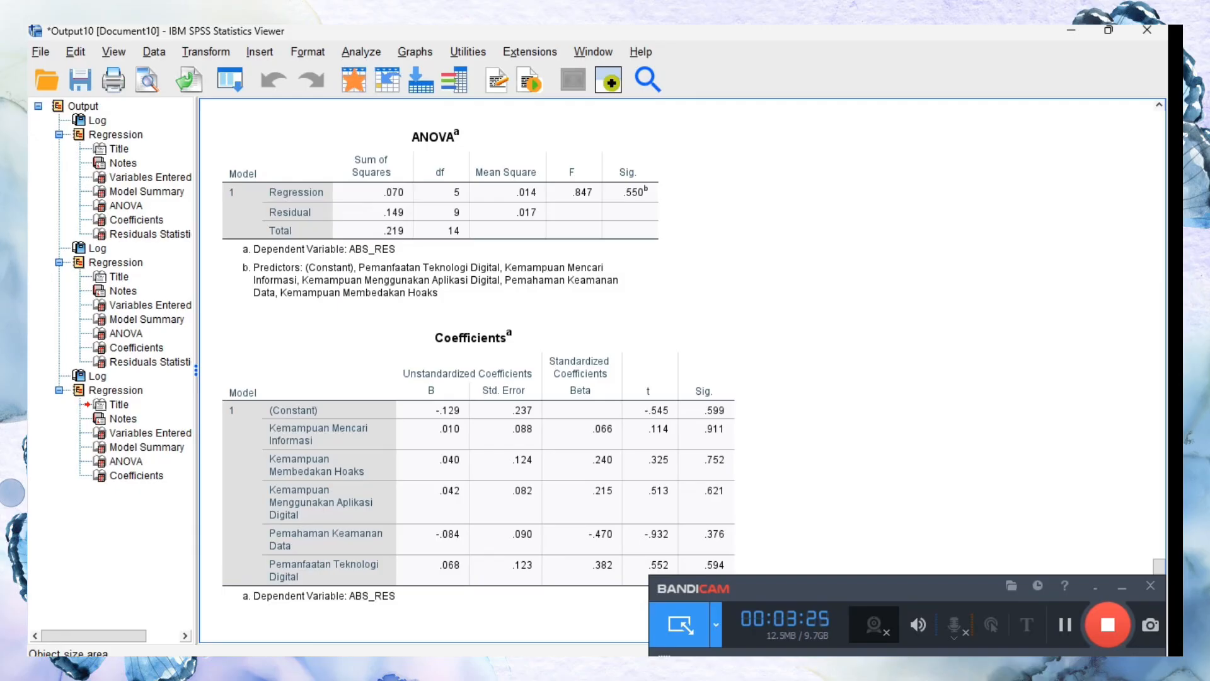
pyautogui.moveTo(844, 587); pyautogui.dragTo(857, 633)
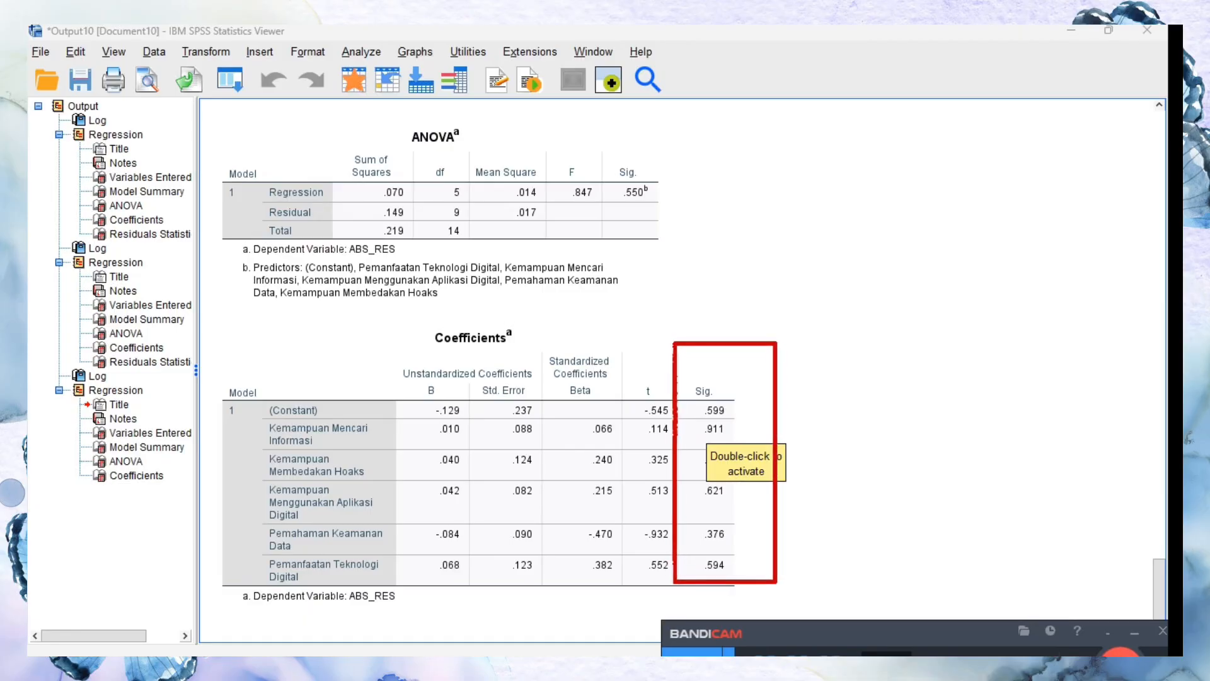
pyautogui.click(711, 442)
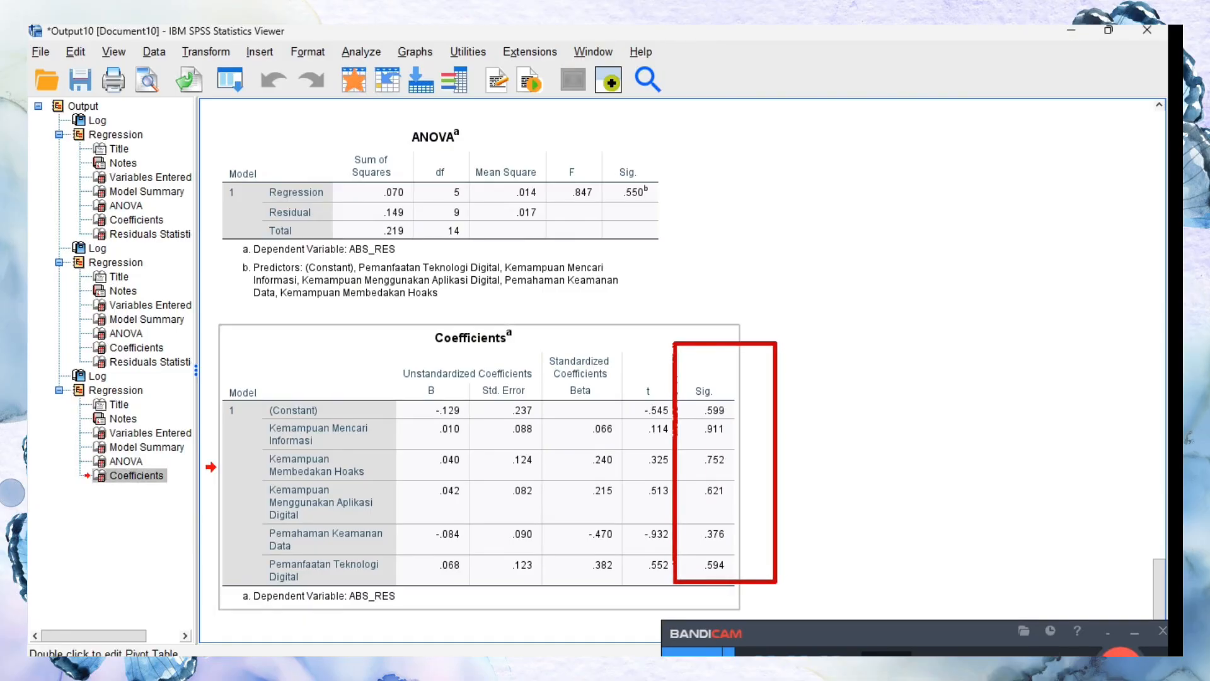